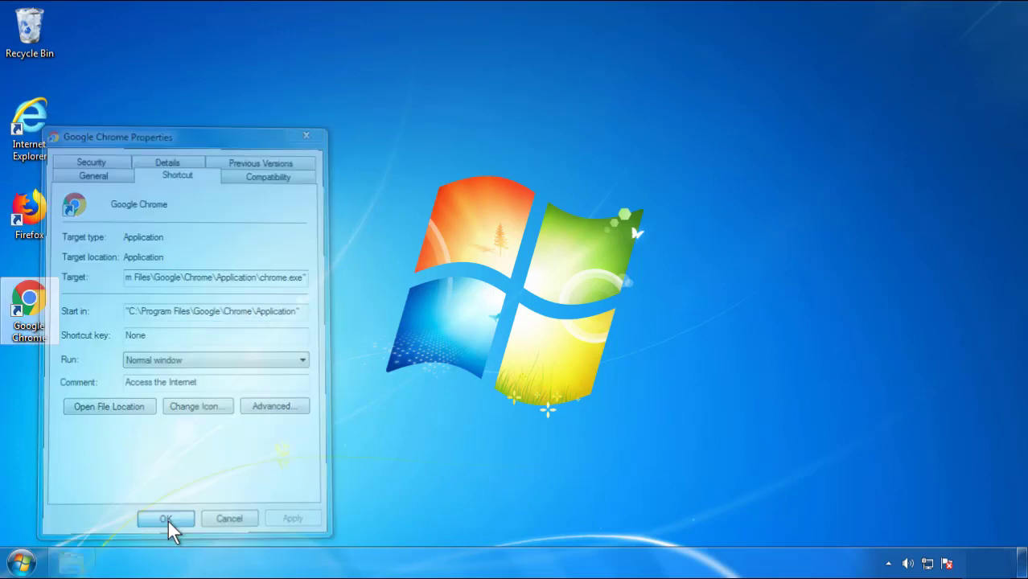
# Close the Google Chrome shortcut's Properties dialog.
pyautogui.click(22, 563)
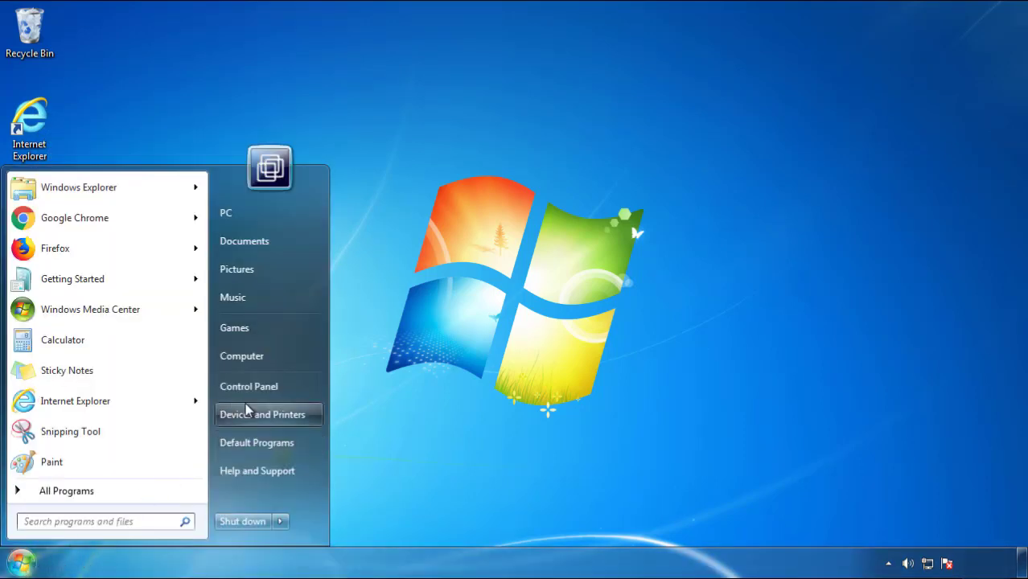
# Uninstall SearchMine 2.00 from Programs and Features after sorting by newest install date, then close the list.
pyautogui.click(257, 385)
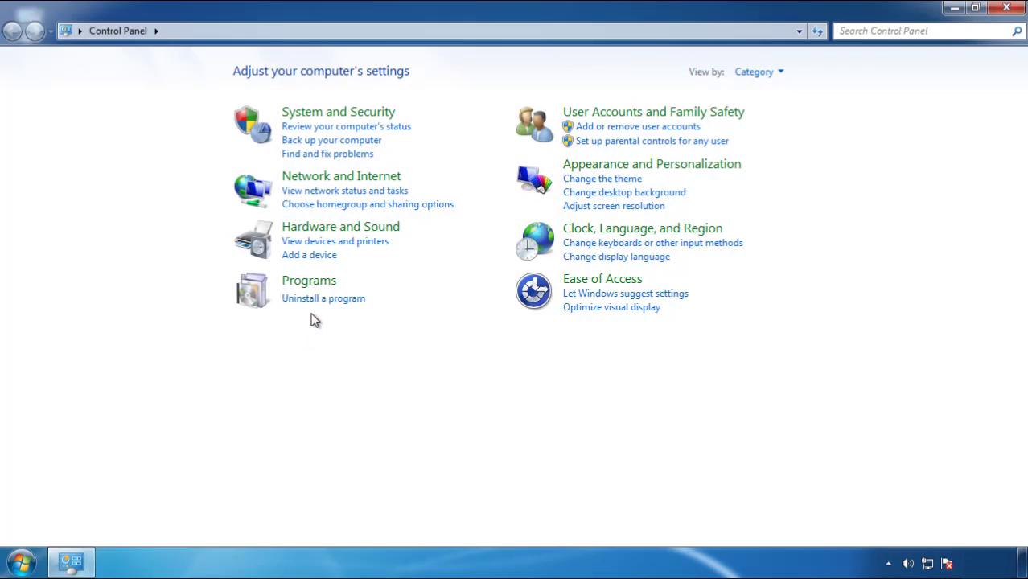
pyautogui.click(320, 301)
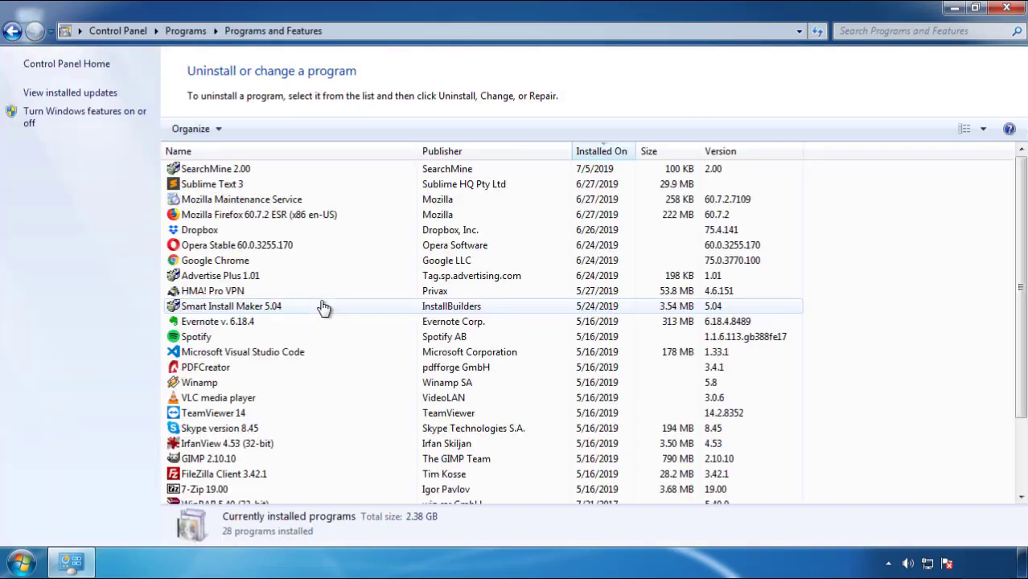
pyautogui.click(602, 153)
pyautogui.click(599, 153)
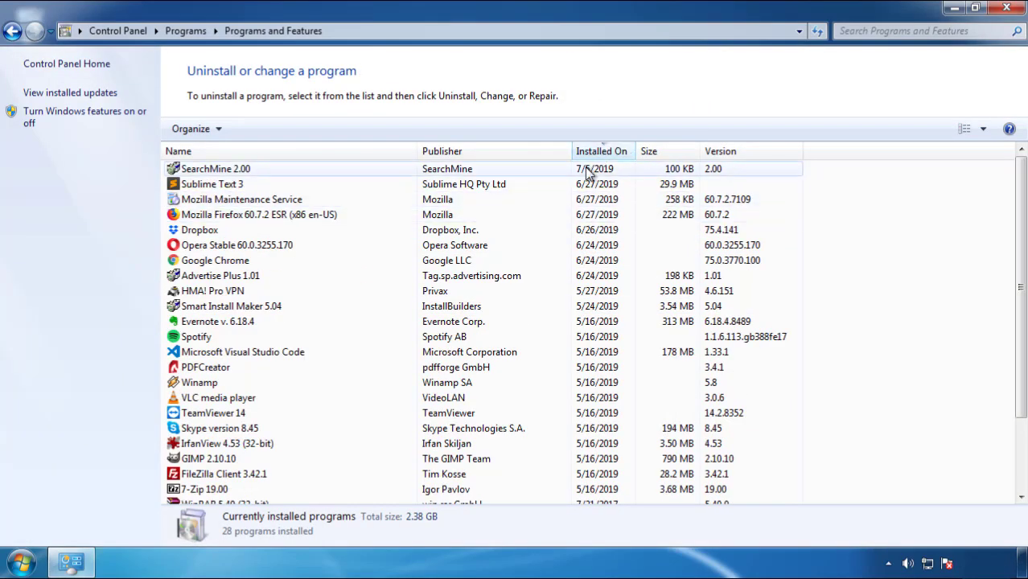
pyautogui.click(215, 171)
pyautogui.click(255, 129)
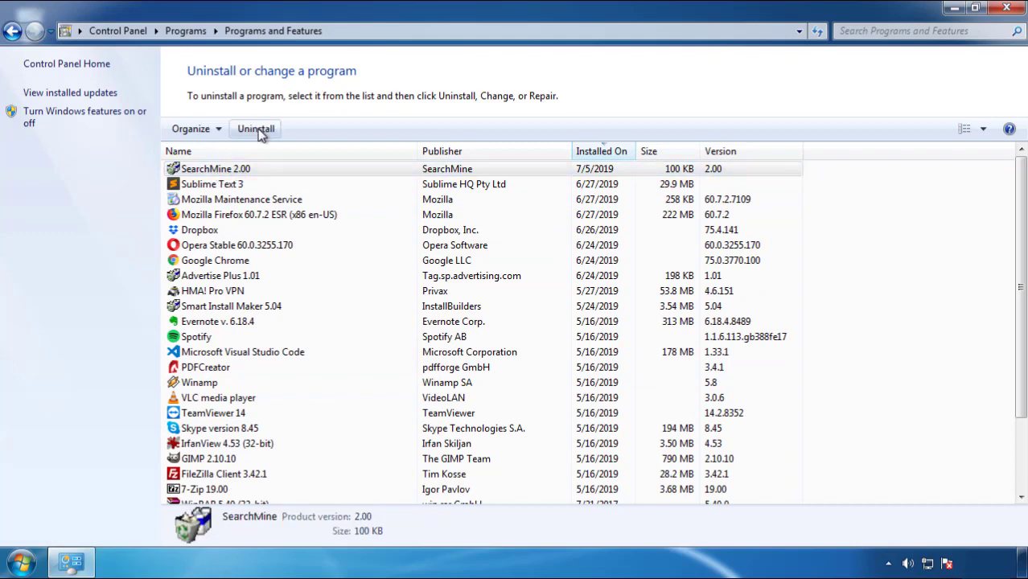
pyautogui.click(600, 426)
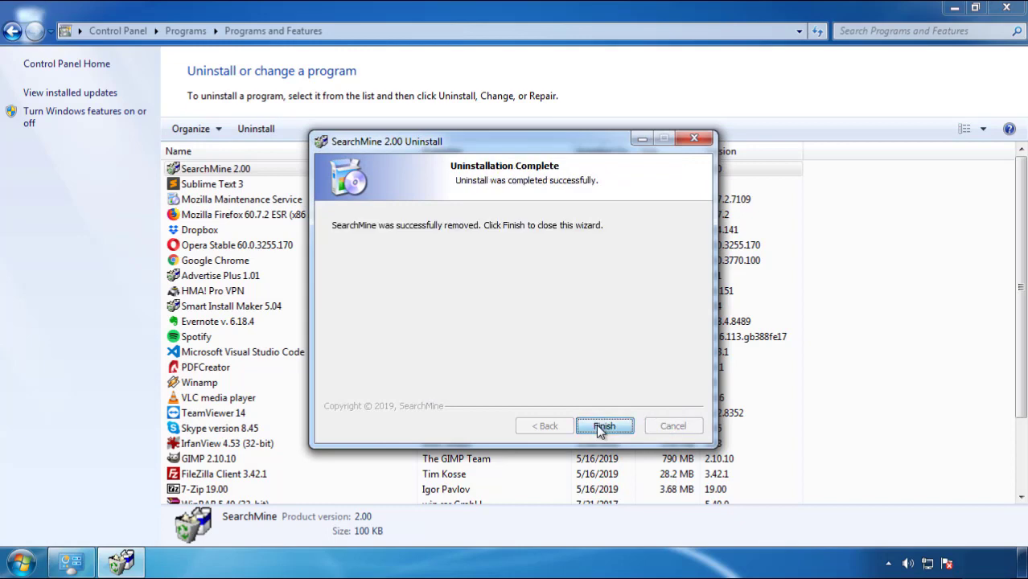
pyautogui.click(596, 424)
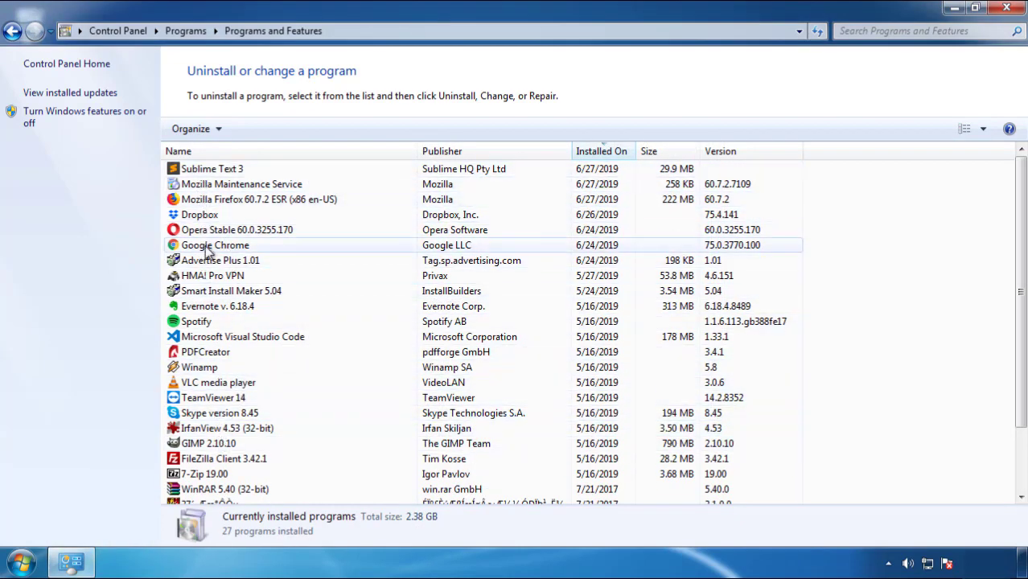
pyautogui.click(1008, 9)
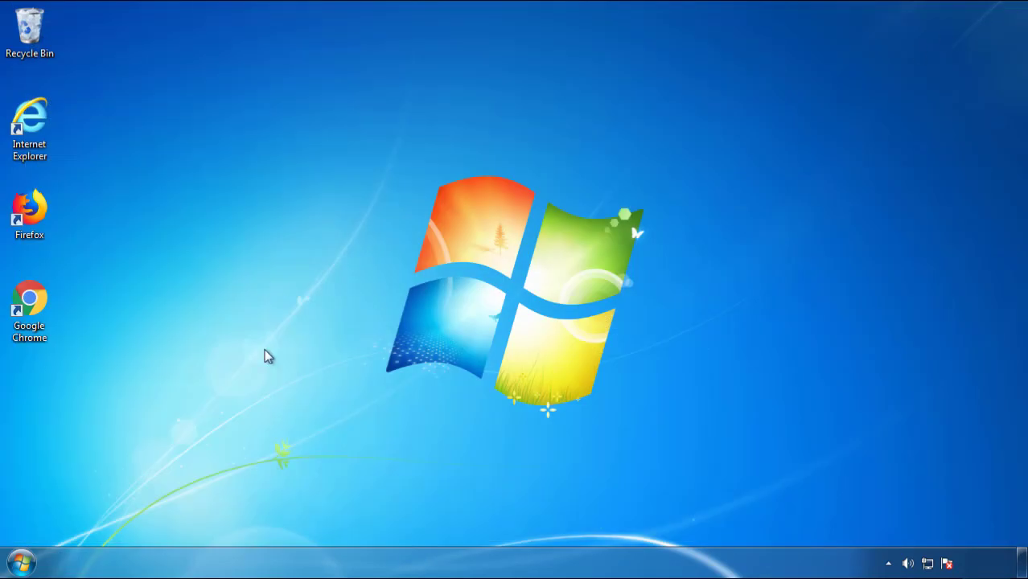
# Restart the PC, boot with the Safe Mode option, and launch Firefox from its desktop icon.
pyautogui.click(18, 566)
pyautogui.moveTo(279, 524)
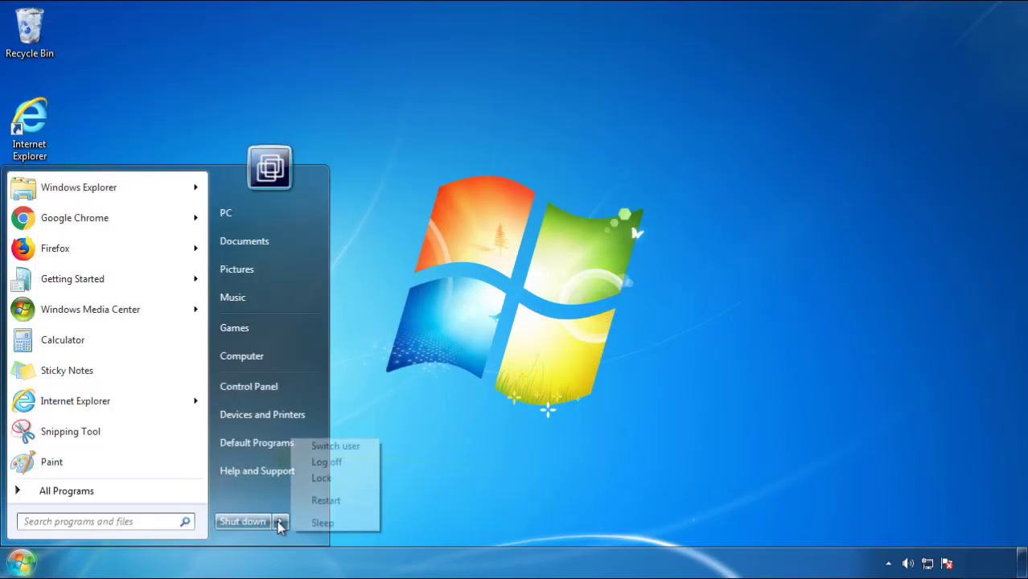
pyautogui.click(537, 440)
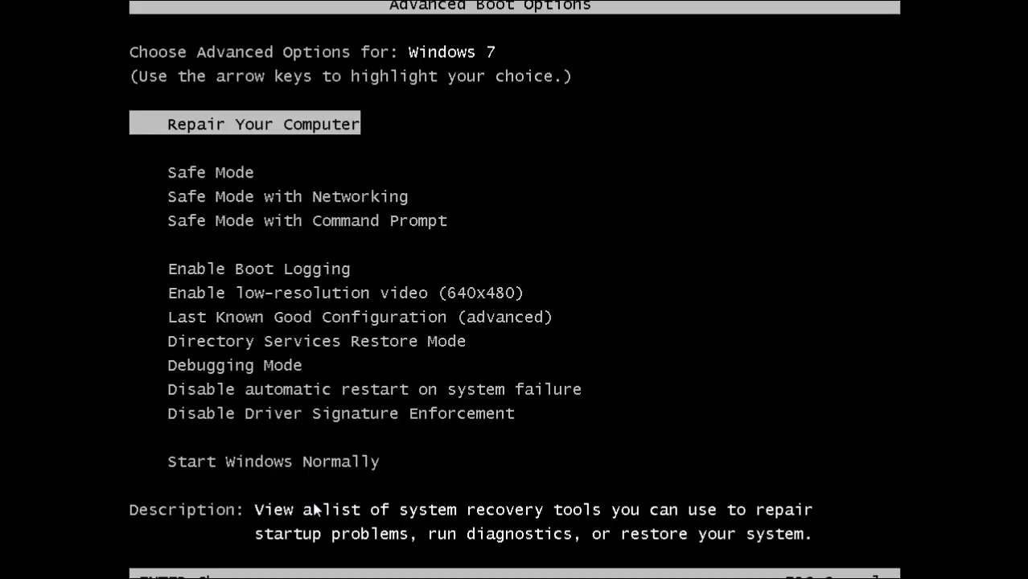
pyautogui.press('Down')
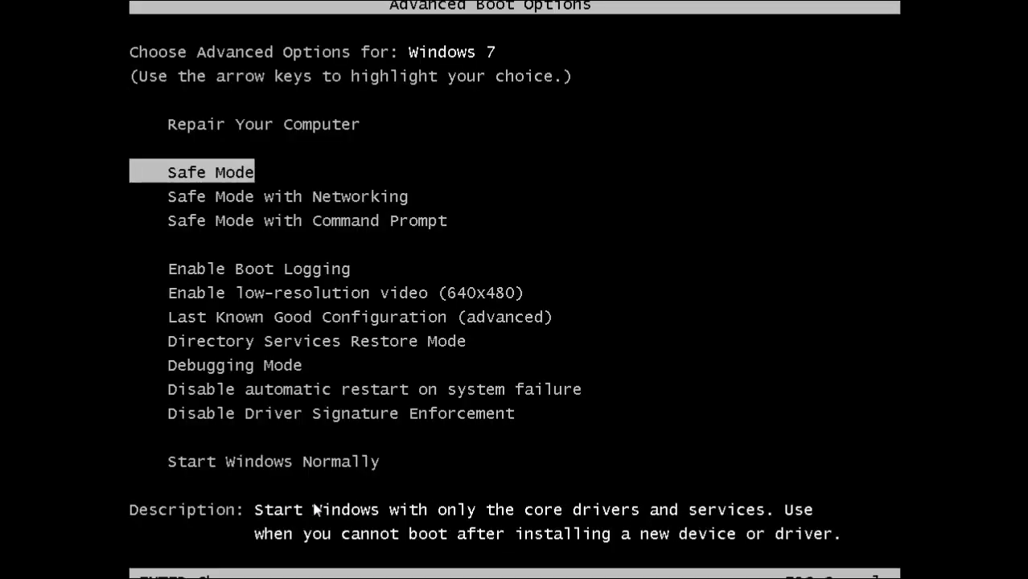
pyautogui.press('Return')
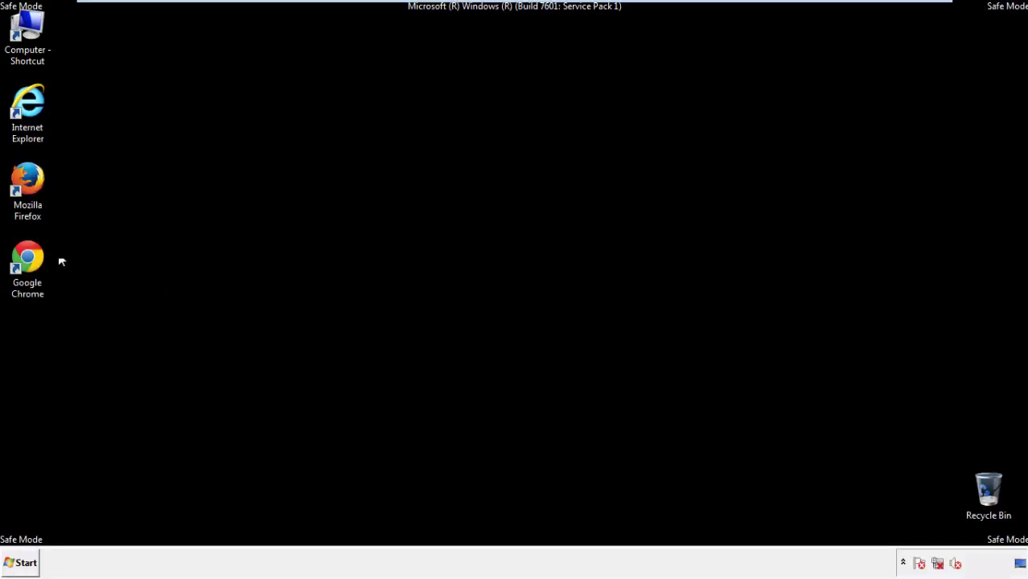
pyautogui.doubleClick(37, 187)
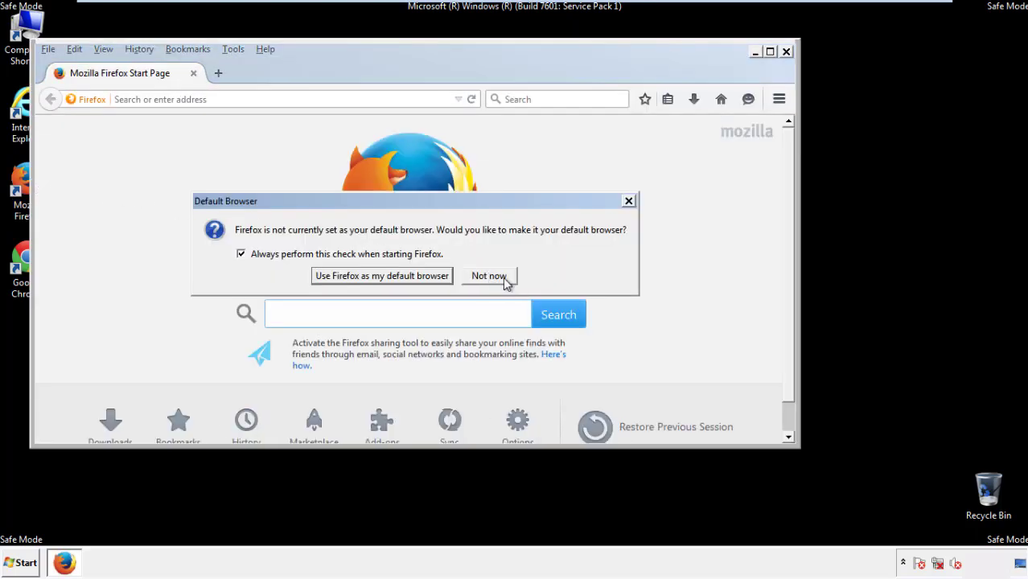
# Decline making Firefox the default browser and make sure the menu bar stays visible.
pyautogui.click(503, 277)
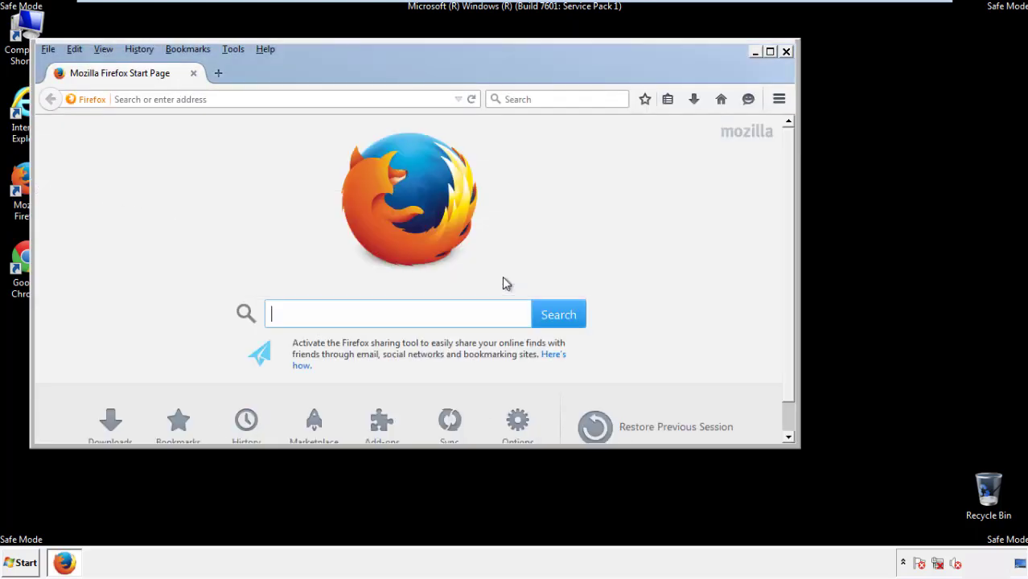
pyautogui.rightClick(316, 71)
pyautogui.click(346, 122)
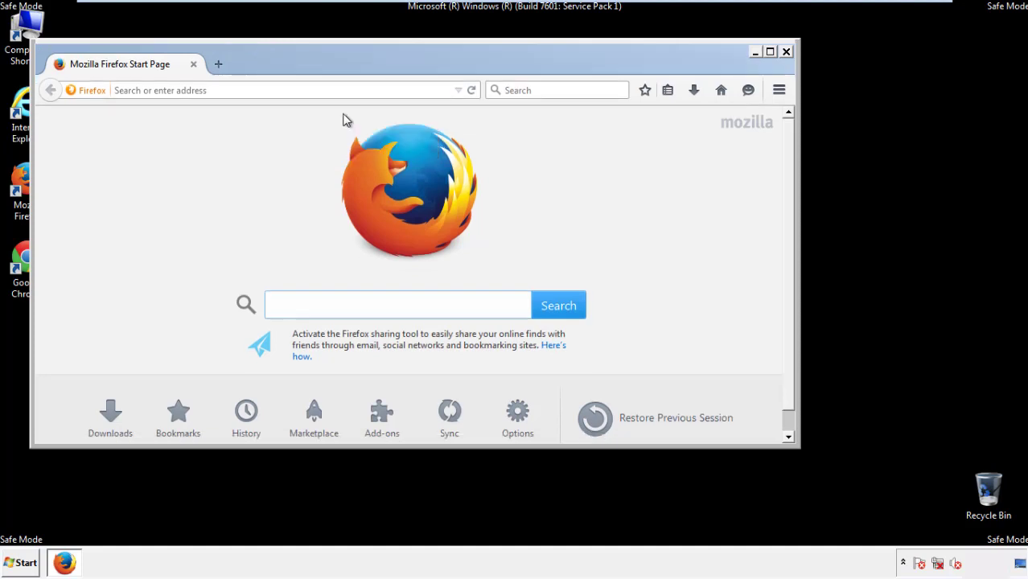
pyautogui.rightClick(325, 70)
pyautogui.click(333, 123)
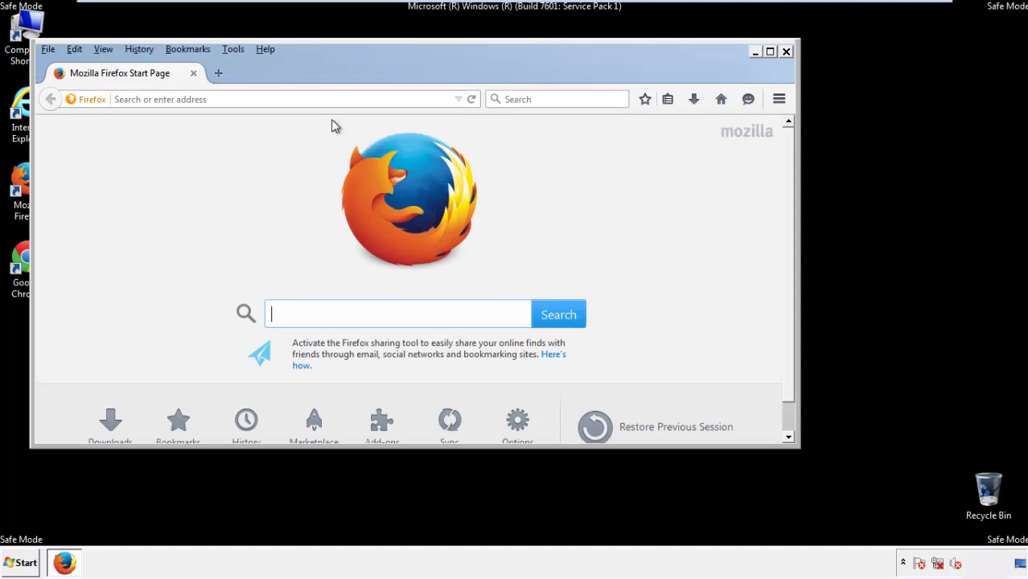
# Clear Firefox recent history for the Everything time range with all data types ticked.
pyautogui.click(141, 50)
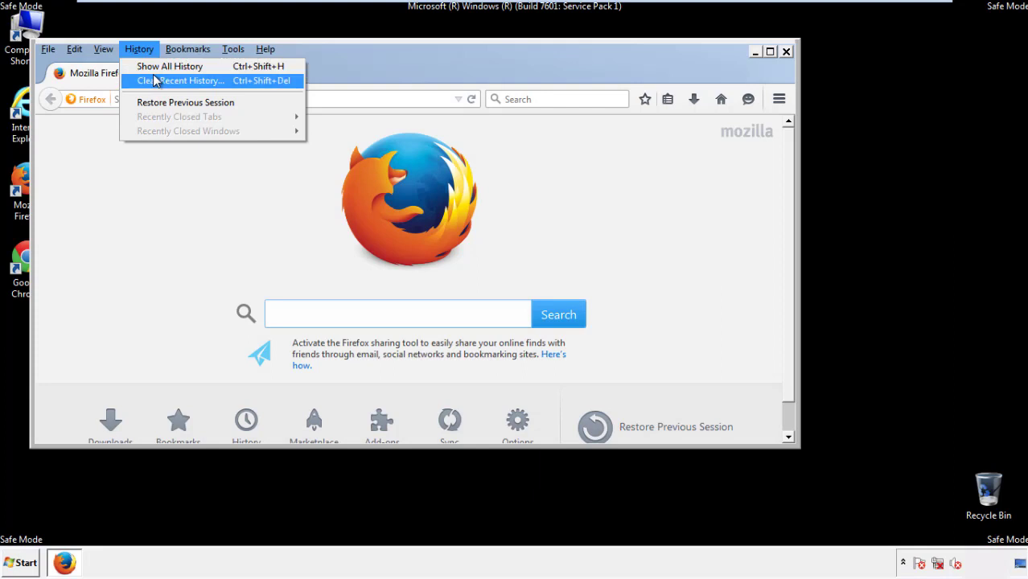
pyautogui.click(154, 80)
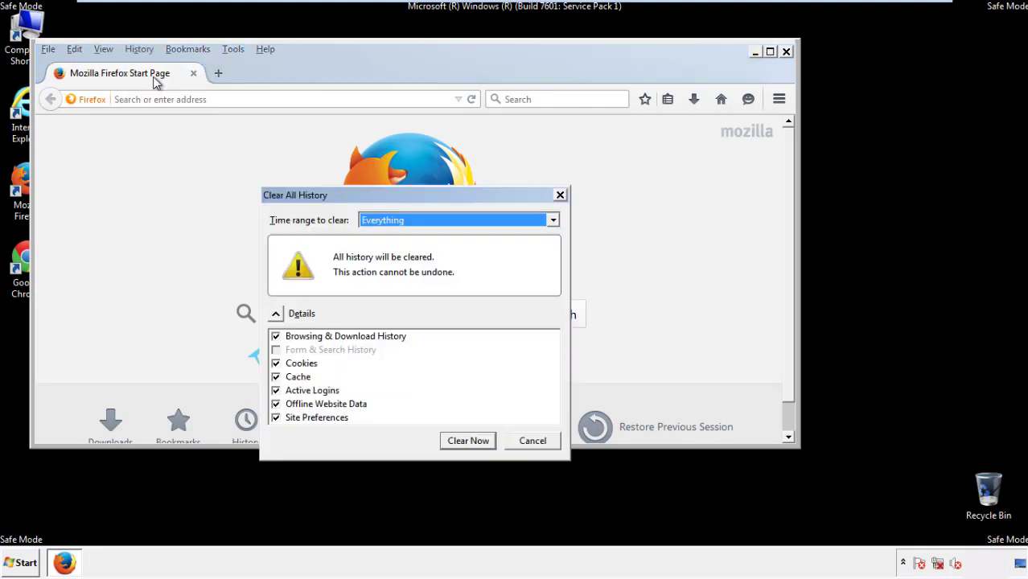
pyautogui.click(381, 221)
pyautogui.click(385, 302)
pyautogui.click(276, 404)
pyautogui.click(276, 404)
pyautogui.click(276, 418)
pyautogui.click(276, 418)
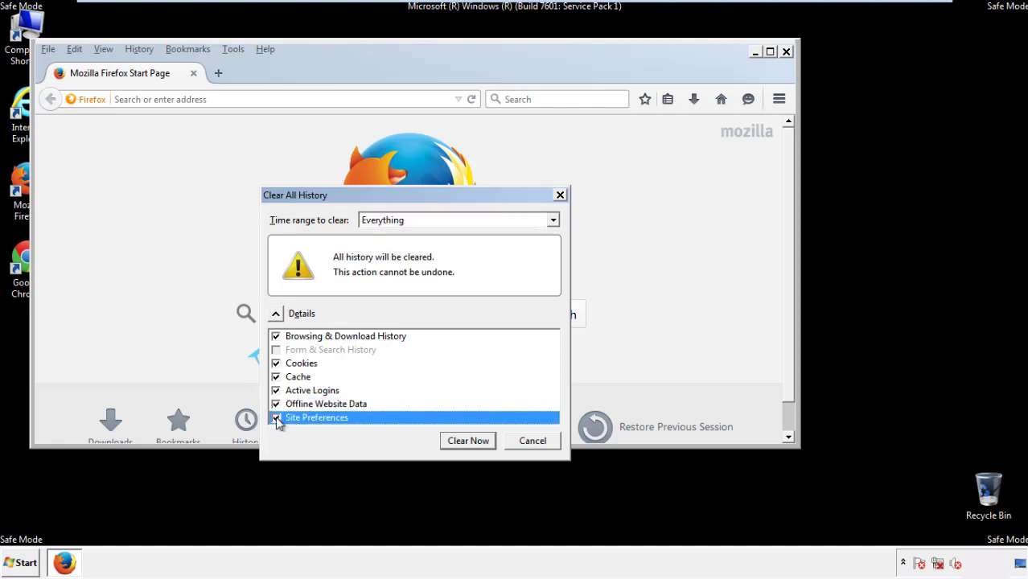
pyautogui.click(467, 441)
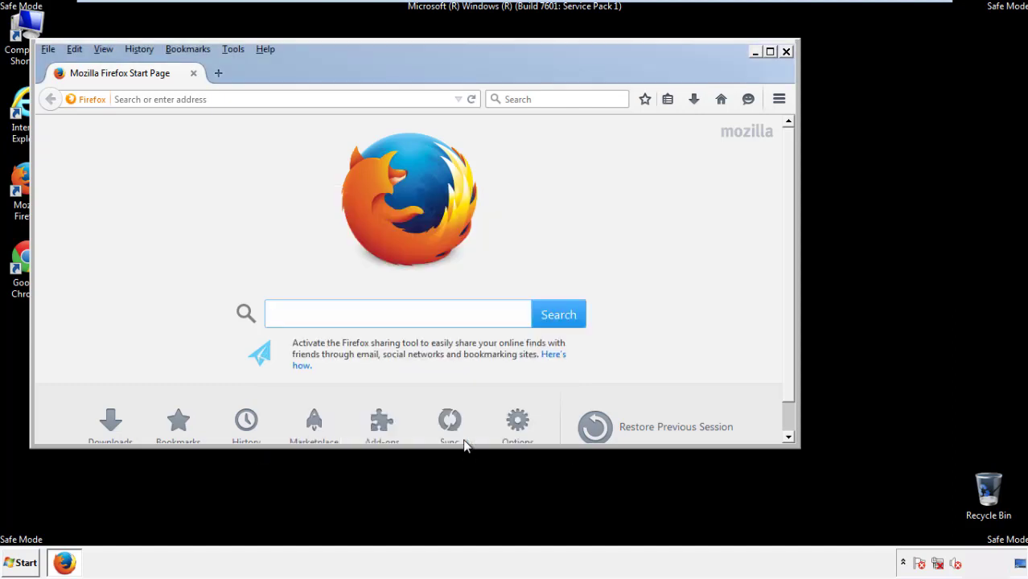
# Refresh Firefox from Troubleshooting Information, finish the import, decline default browser, and close Firefox.
pyautogui.click(264, 48)
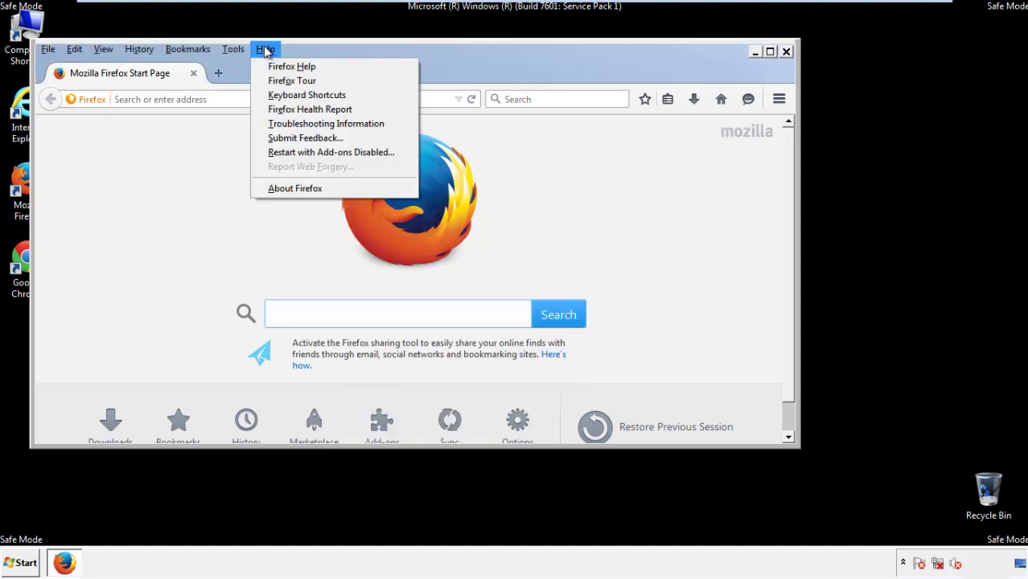
pyautogui.click(298, 123)
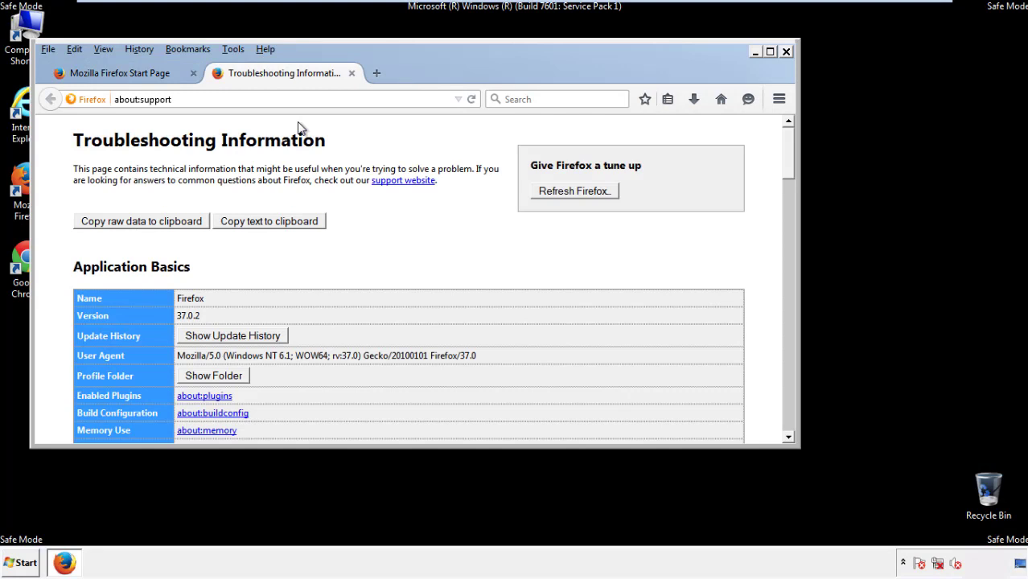
pyautogui.click(596, 195)
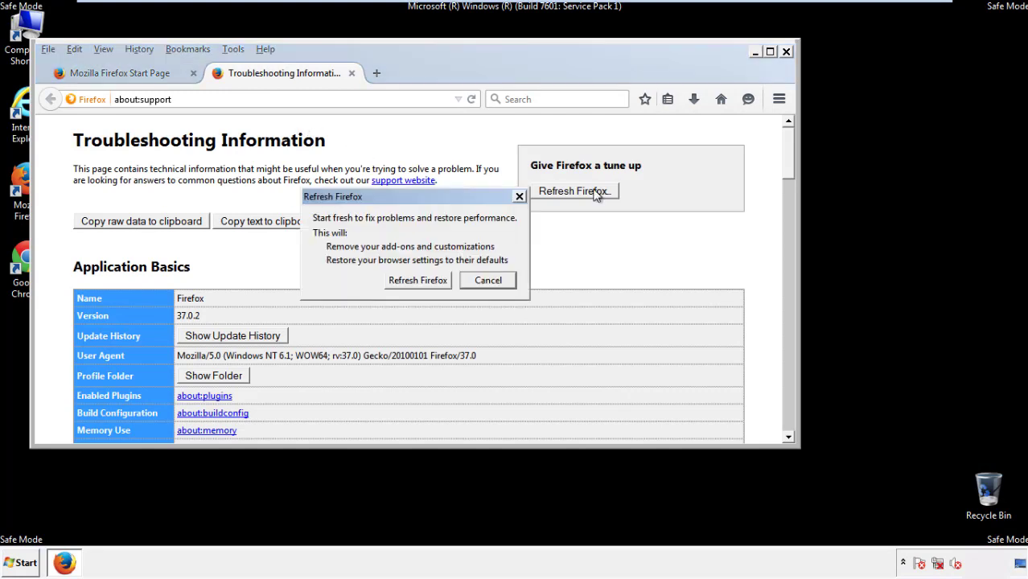
pyautogui.click(418, 280)
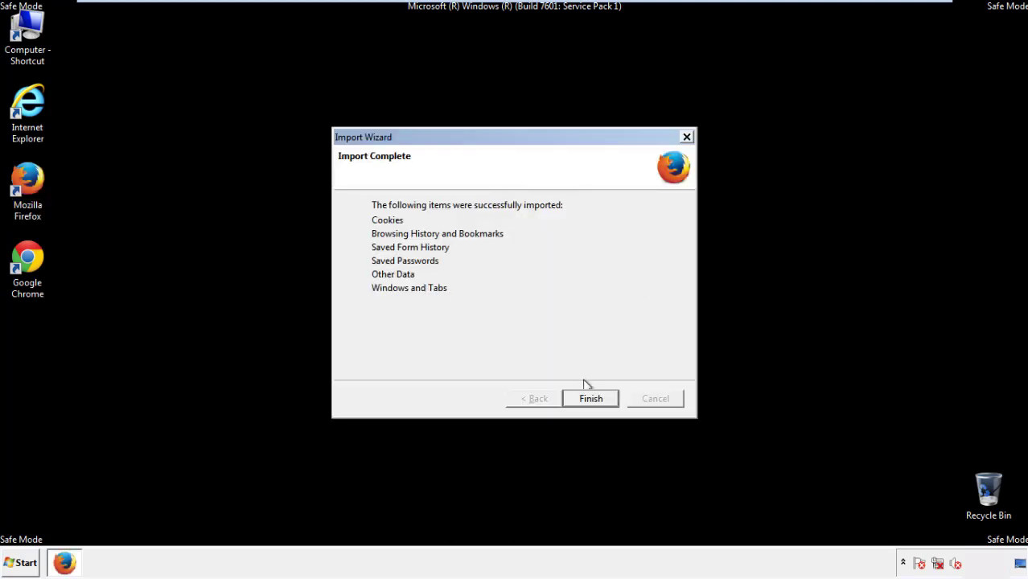
pyautogui.click(591, 400)
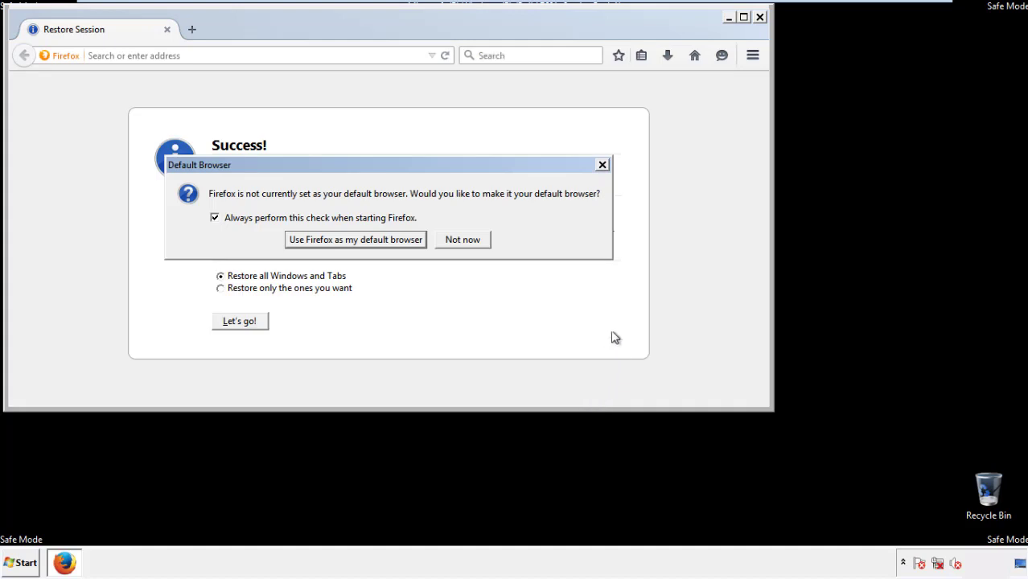
pyautogui.click(465, 241)
pyautogui.click(759, 17)
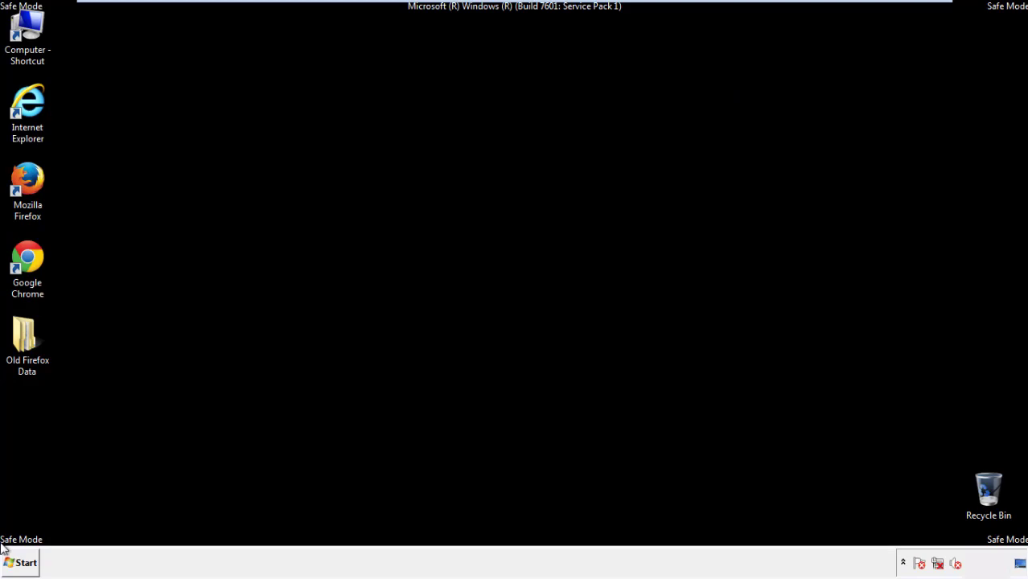
# Launch Chrome, dismiss the default-browser prompt, and open Clear browsing data from the Settings History page.
pyautogui.click(24, 255)
pyautogui.doubleClick(24, 256)
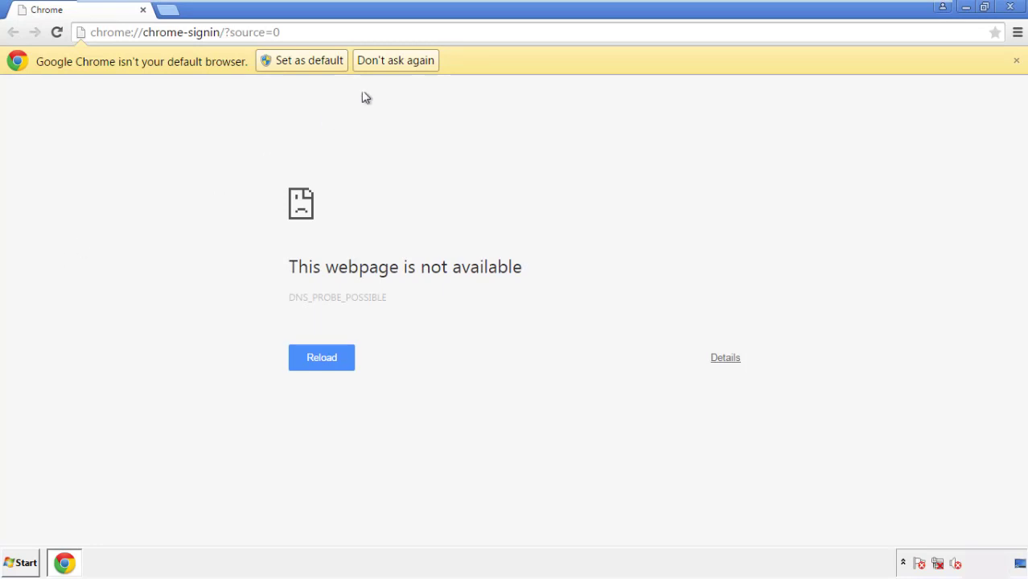
pyautogui.click(396, 60)
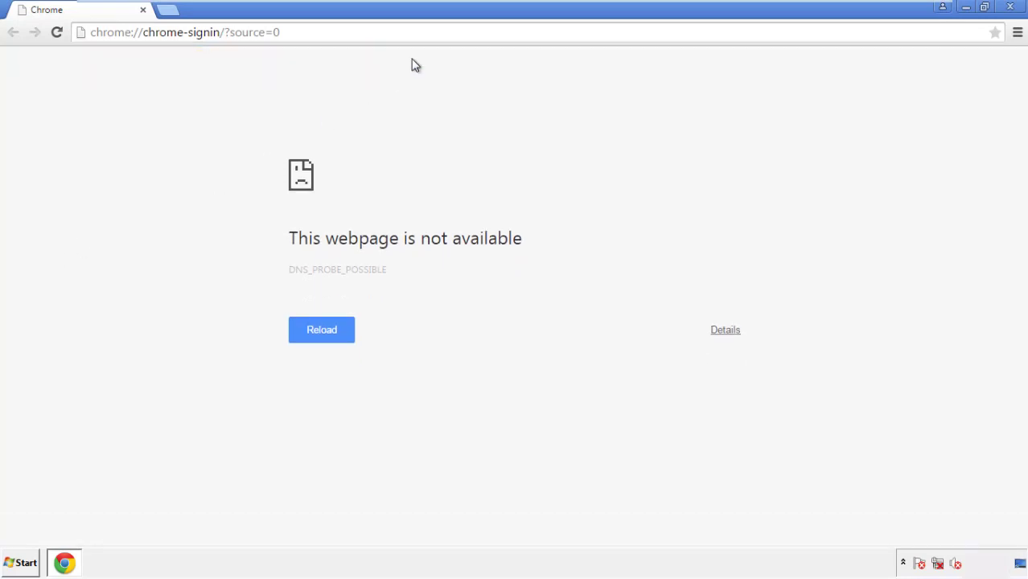
pyautogui.click(1018, 34)
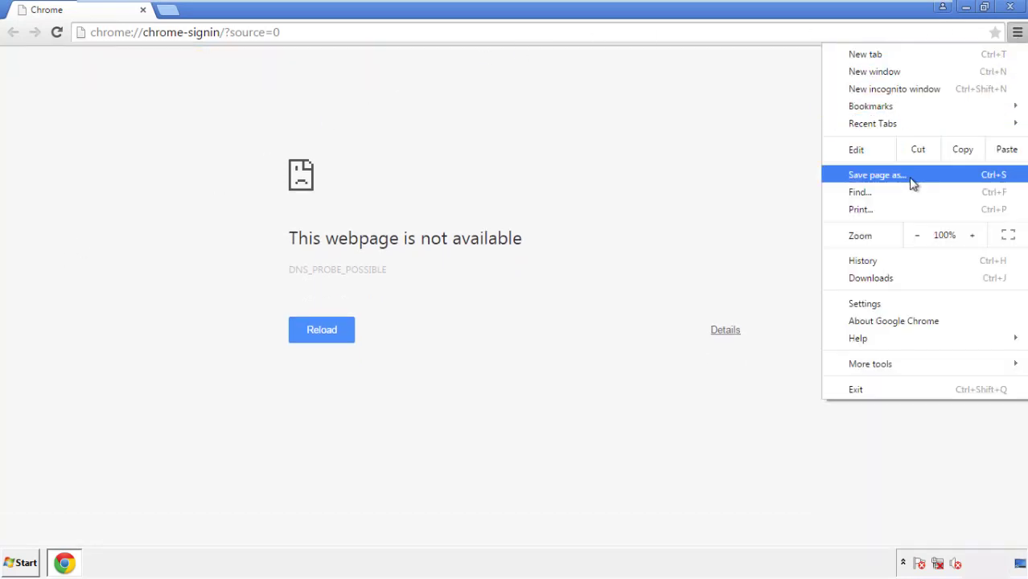
pyautogui.click(870, 304)
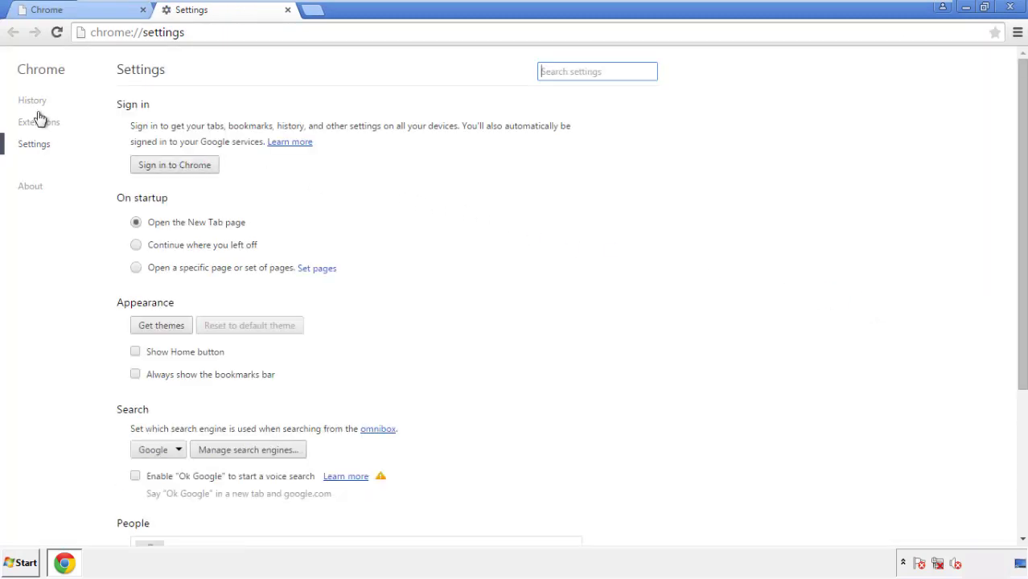
pyautogui.click(36, 102)
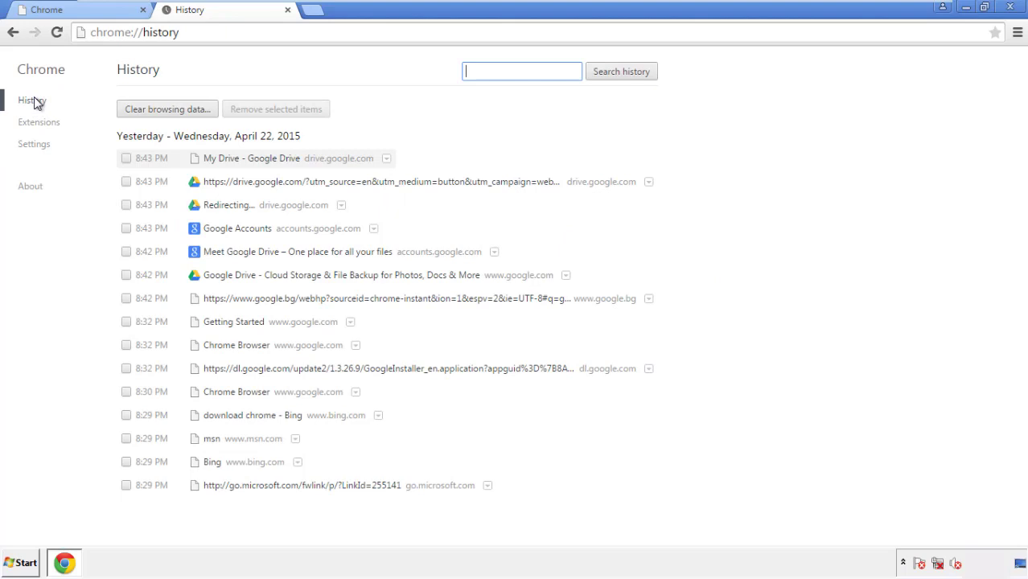
pyautogui.click(153, 112)
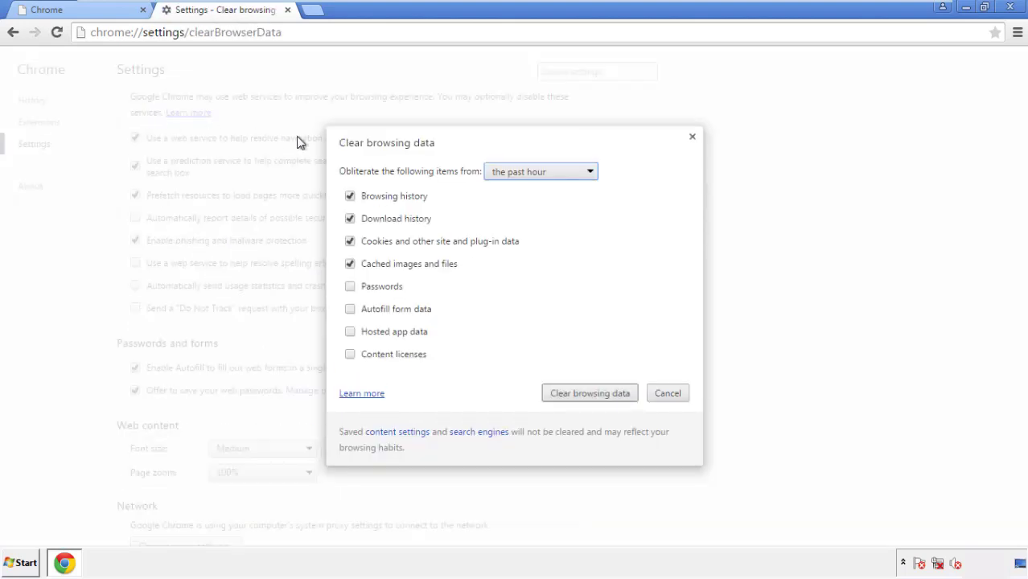
# Clear Chrome browsing data from the beginning of time, including autofill form data.
pyautogui.click(517, 173)
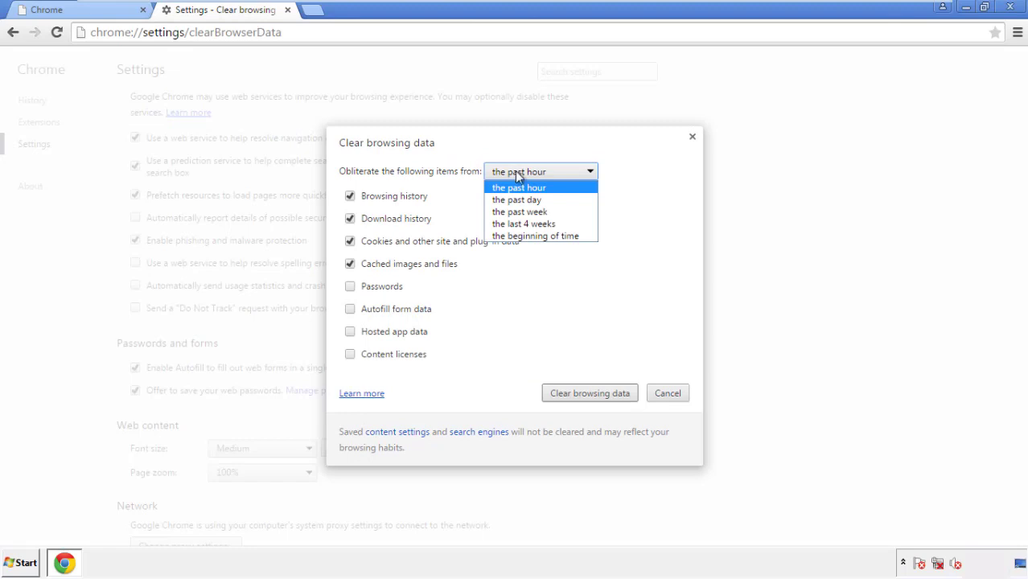
pyautogui.click(515, 237)
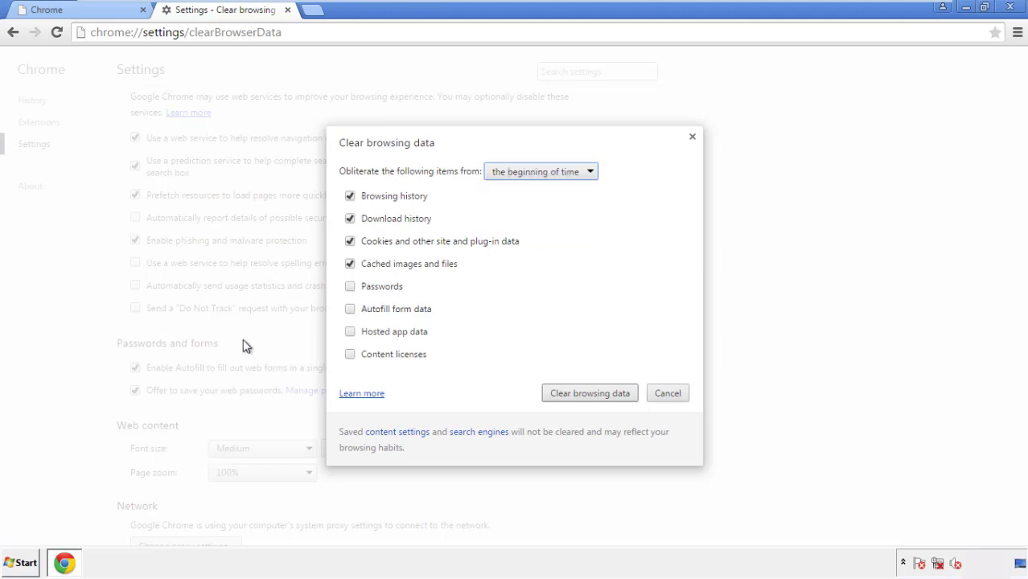
pyautogui.click(354, 312)
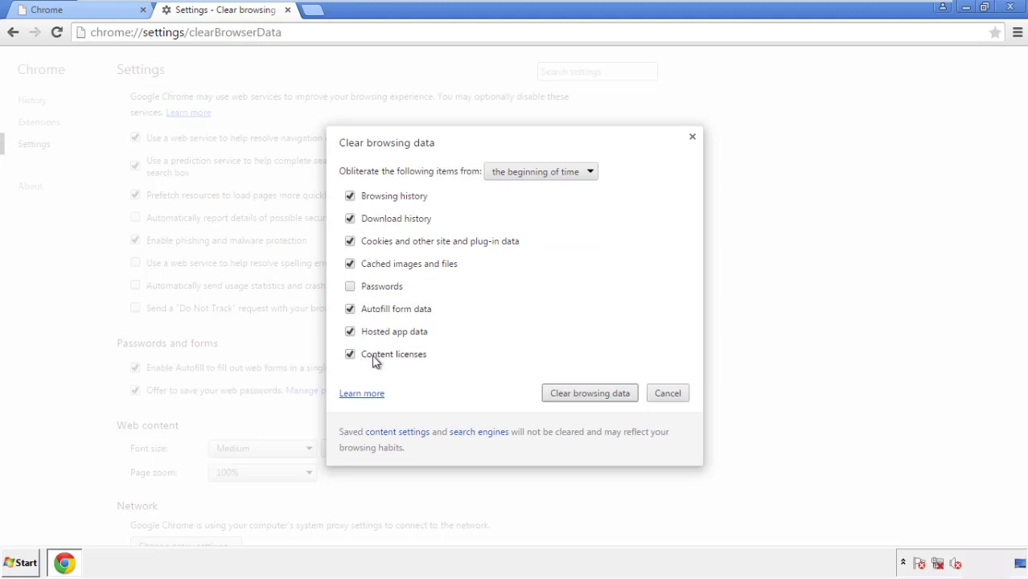
pyautogui.click(576, 396)
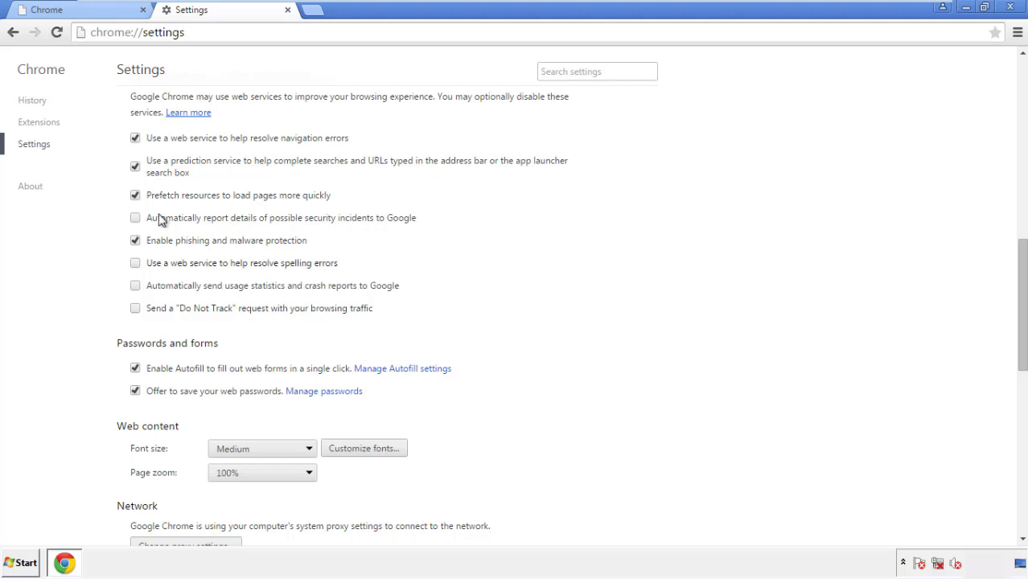
# Reset Chrome settings to defaults from the bottom of Settings, then close Chrome.
pyautogui.moveTo(1021, 256); pyautogui.dragTo(1002, 449)
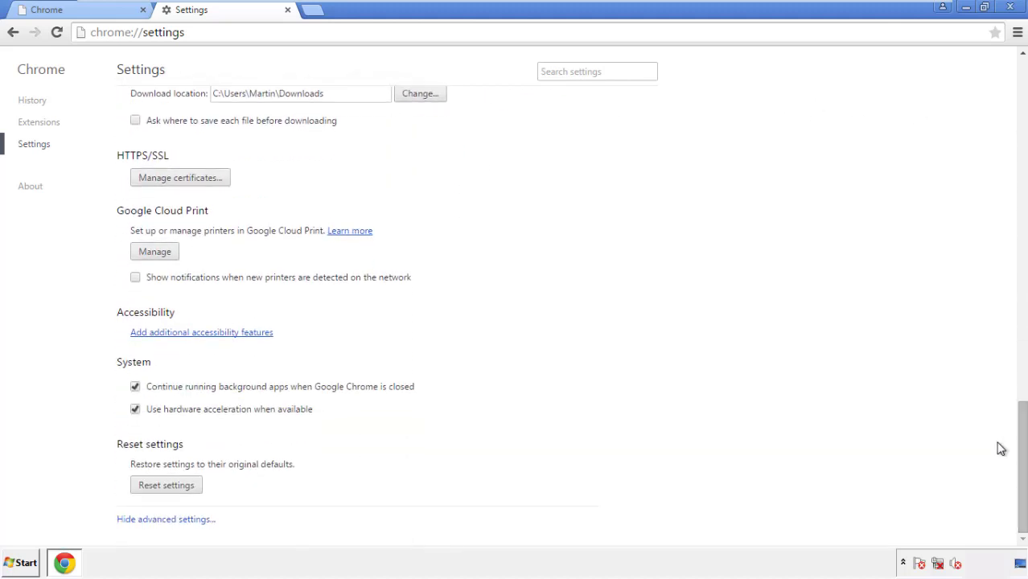
pyautogui.click(166, 486)
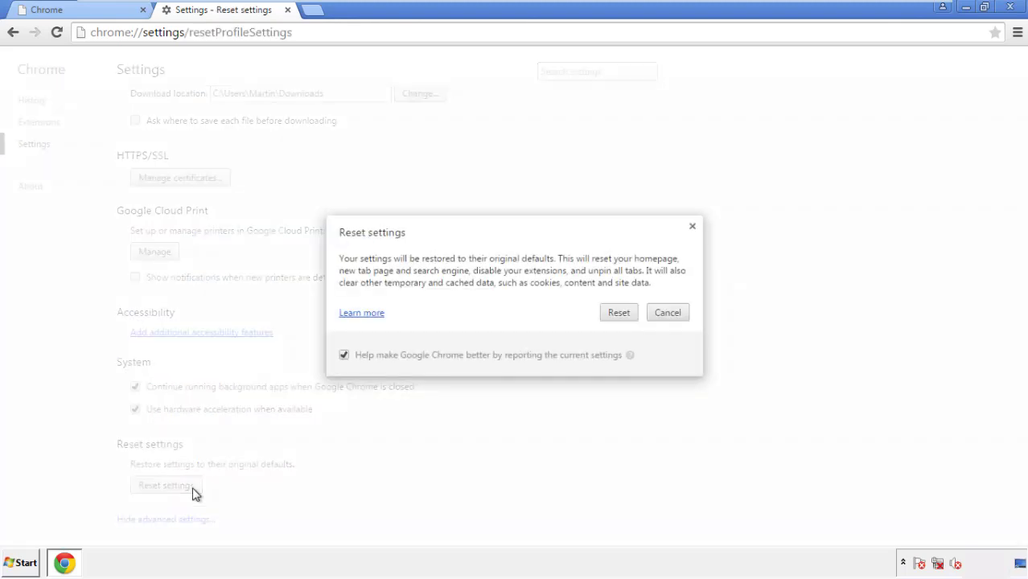
pyautogui.click(618, 313)
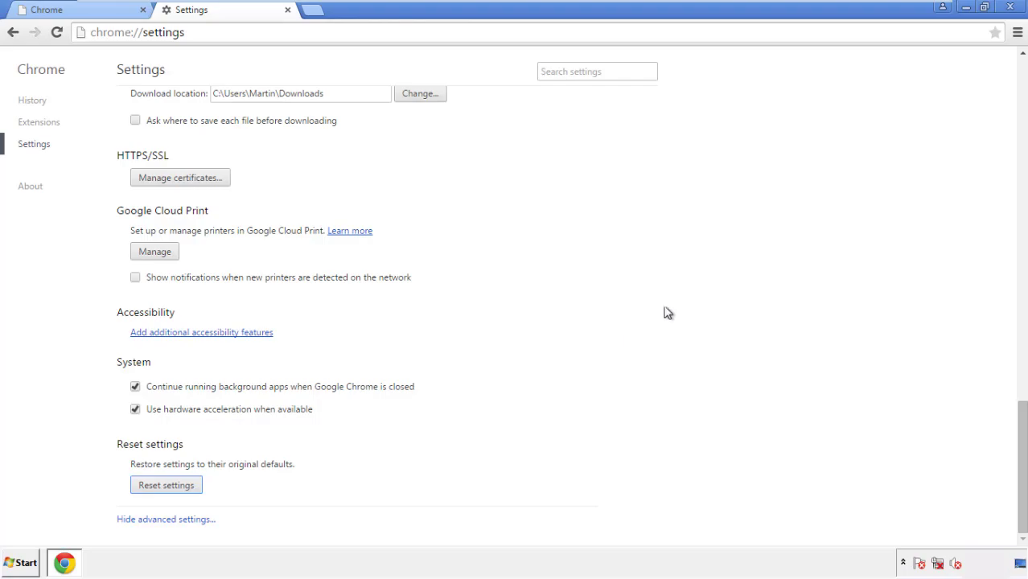
pyautogui.click(1010, 7)
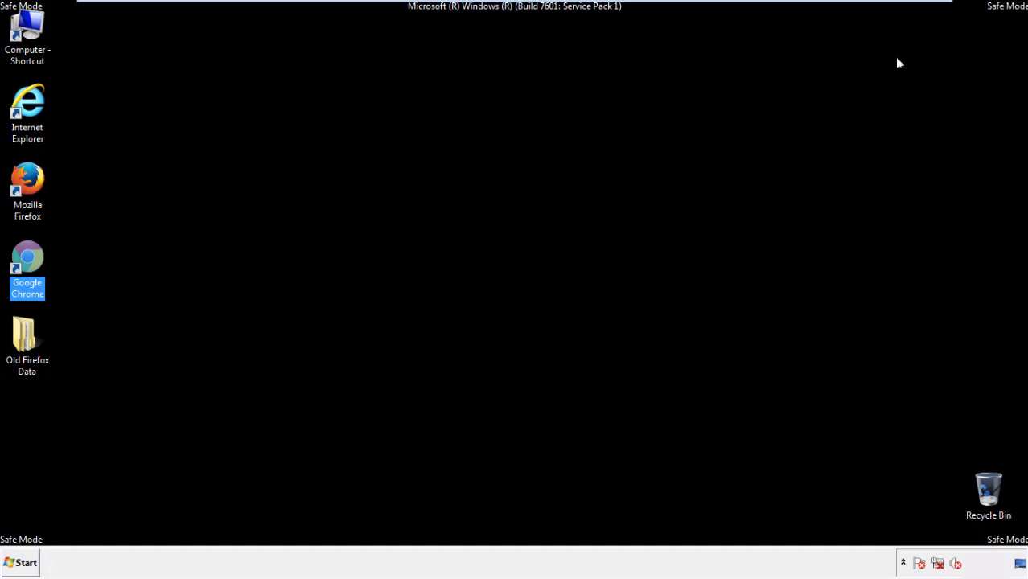
# Launch Firefox, remove the Search Mine extension in the Add-ons Manager, and close Firefox.
pyautogui.click(554, 260)
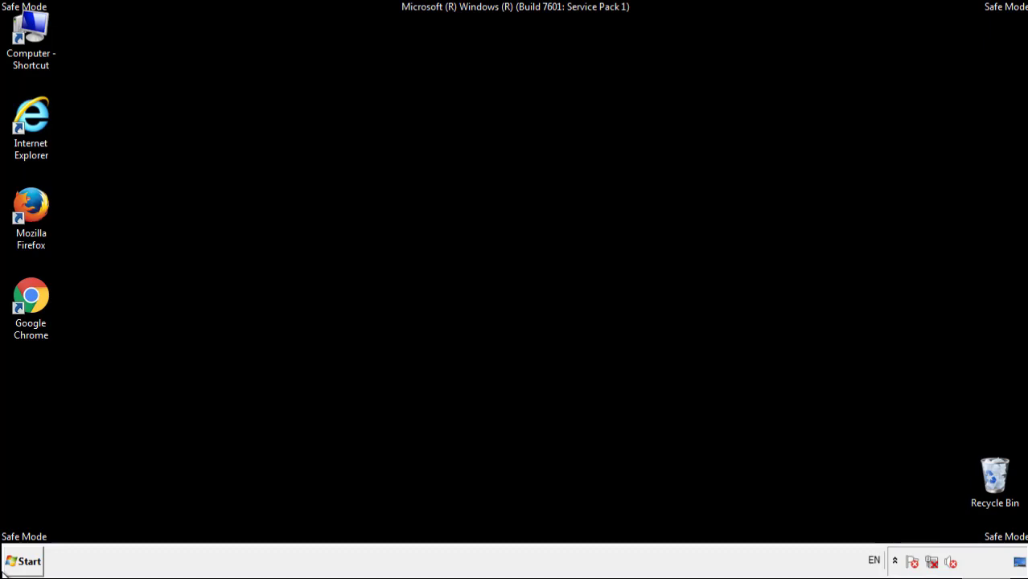
pyautogui.doubleClick(39, 199)
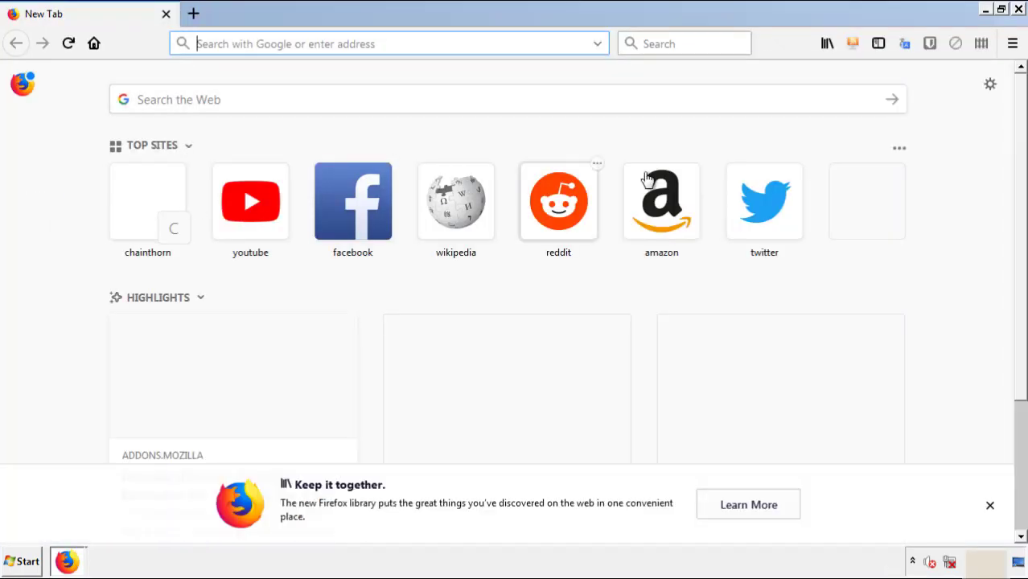
pyautogui.click(1012, 45)
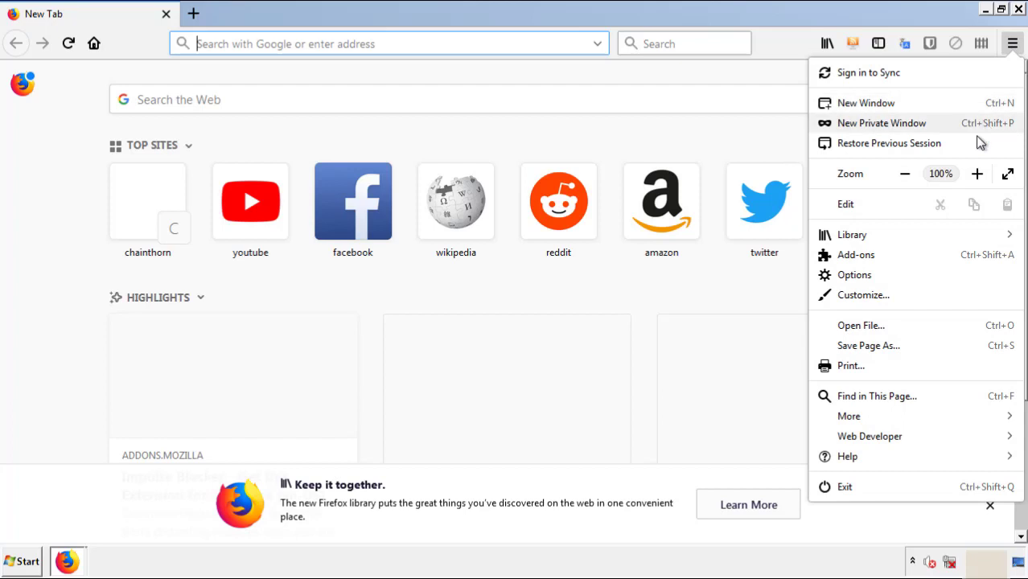
pyautogui.click(856, 255)
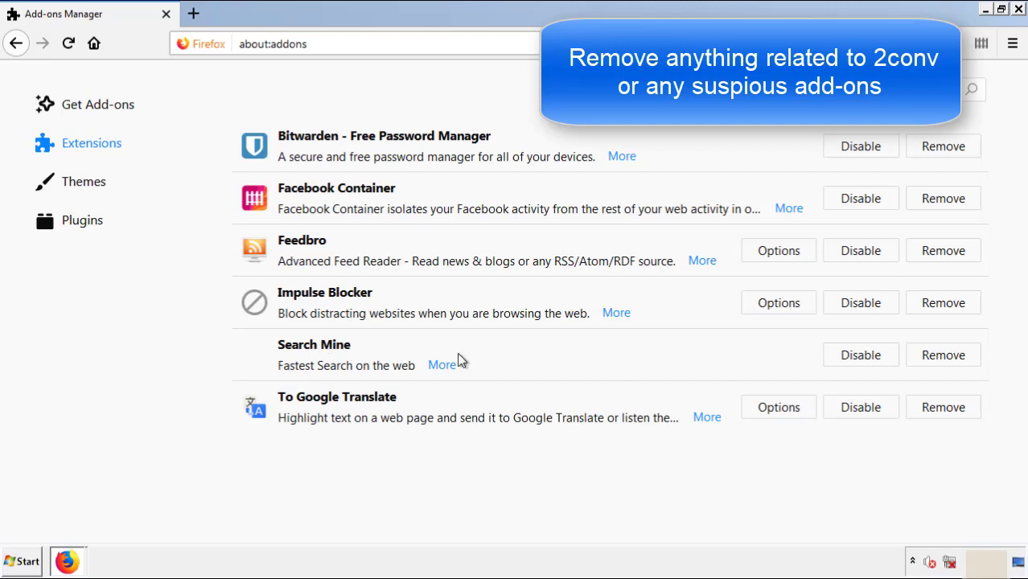
pyautogui.click(941, 361)
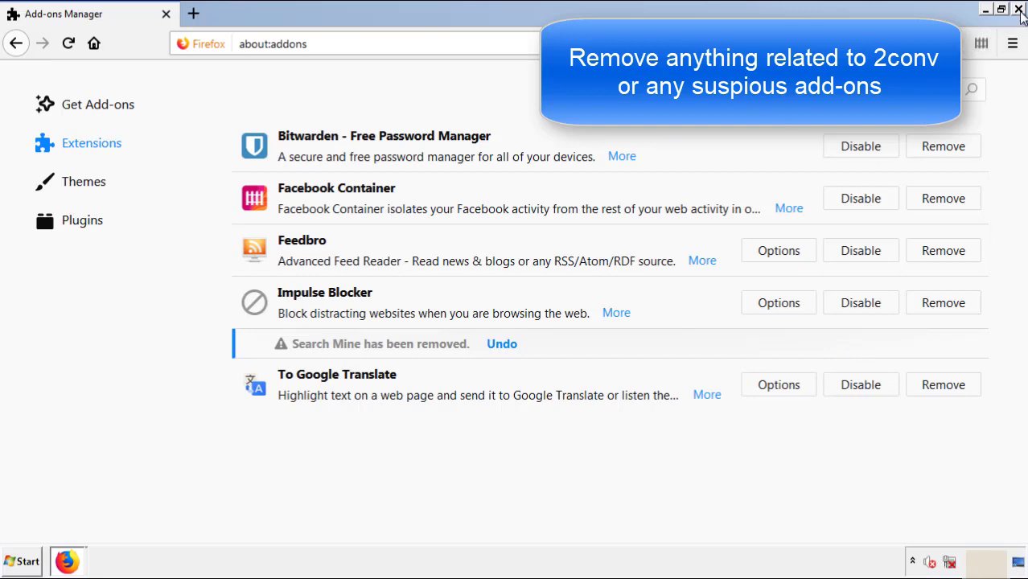
pyautogui.click(1019, 9)
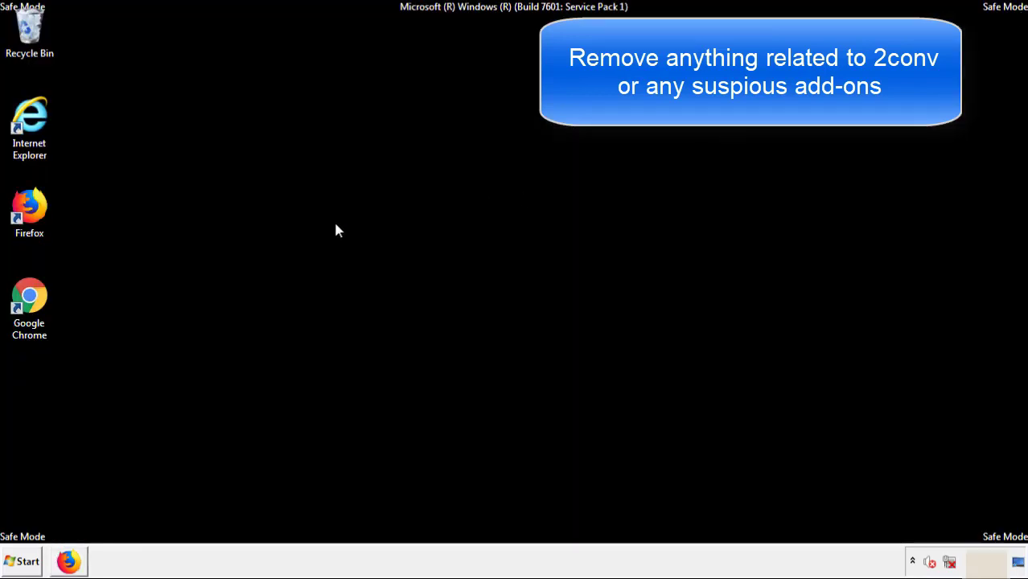
# Remove the Search Mine extension on Chrome's Extensions page, close Chrome, and open the Start menu.
pyautogui.doubleClick(29, 312)
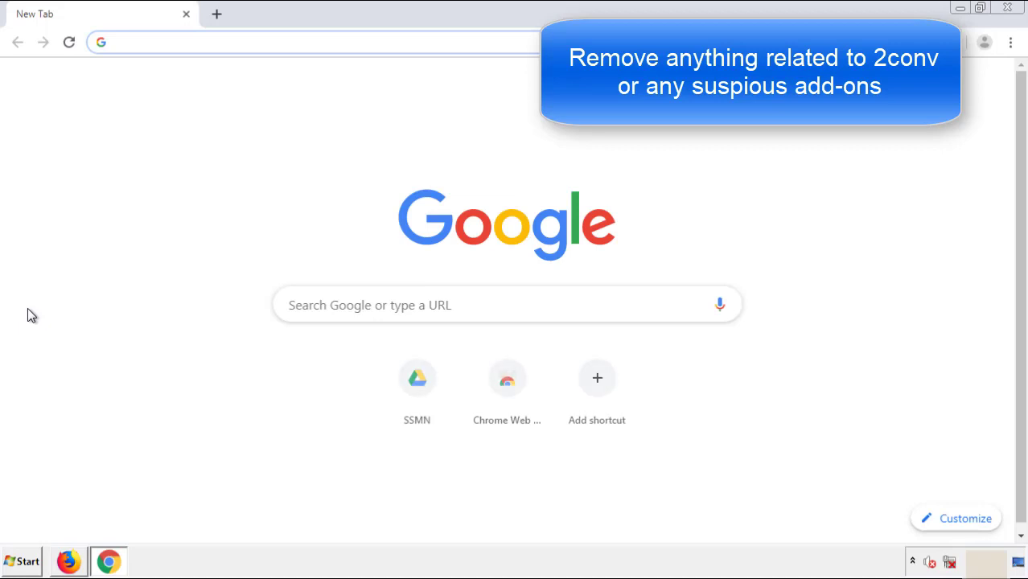
pyautogui.click(1010, 41)
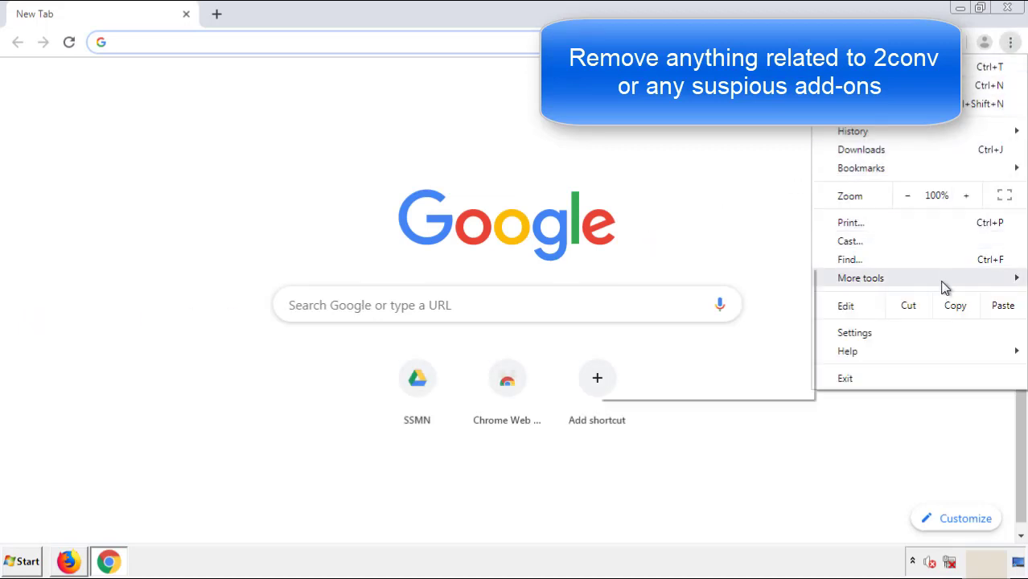
pyautogui.moveTo(920, 282)
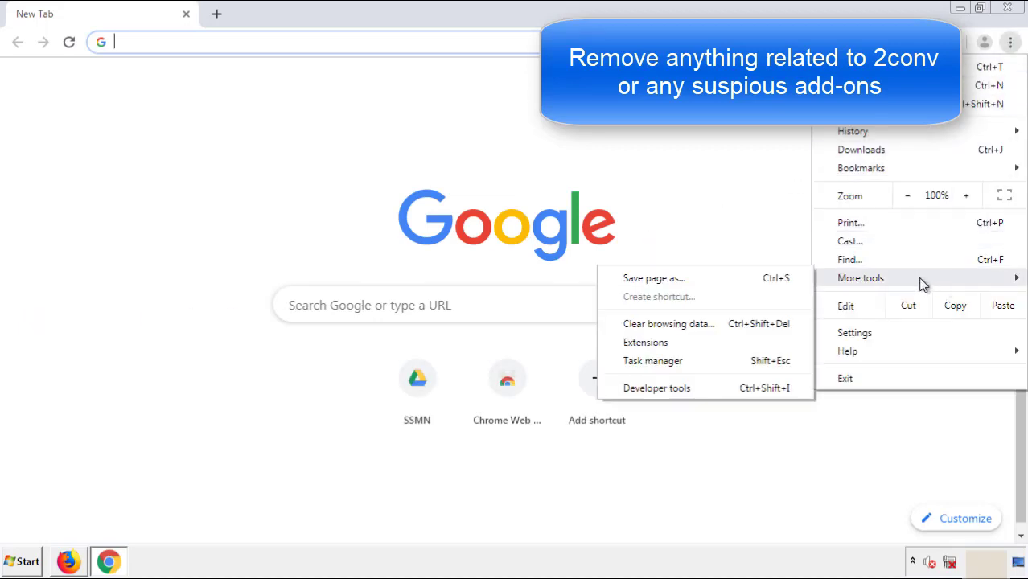
pyautogui.click(651, 342)
pyautogui.scroll(-5, 291, 269)
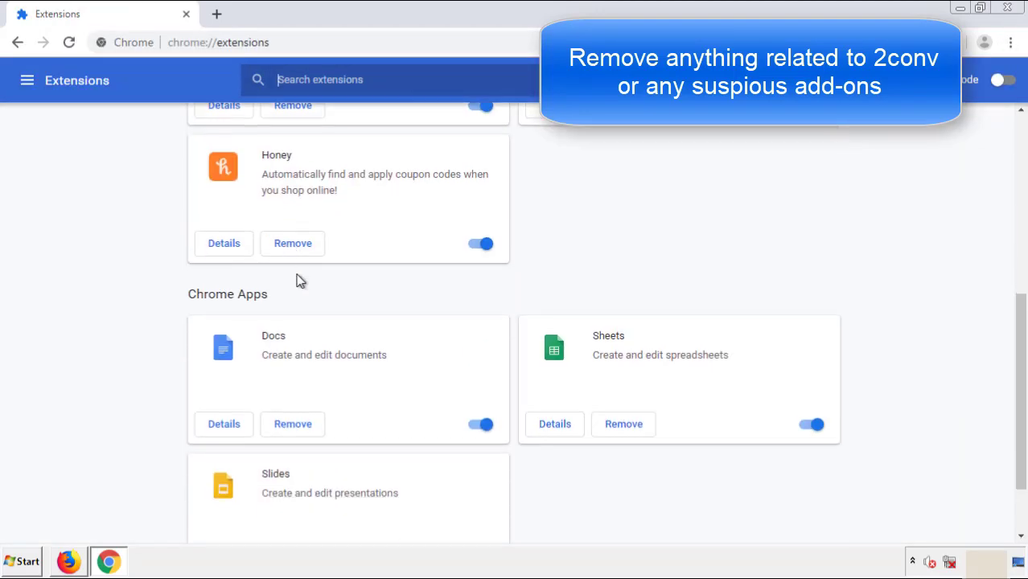
pyautogui.scroll(5, 387, 293)
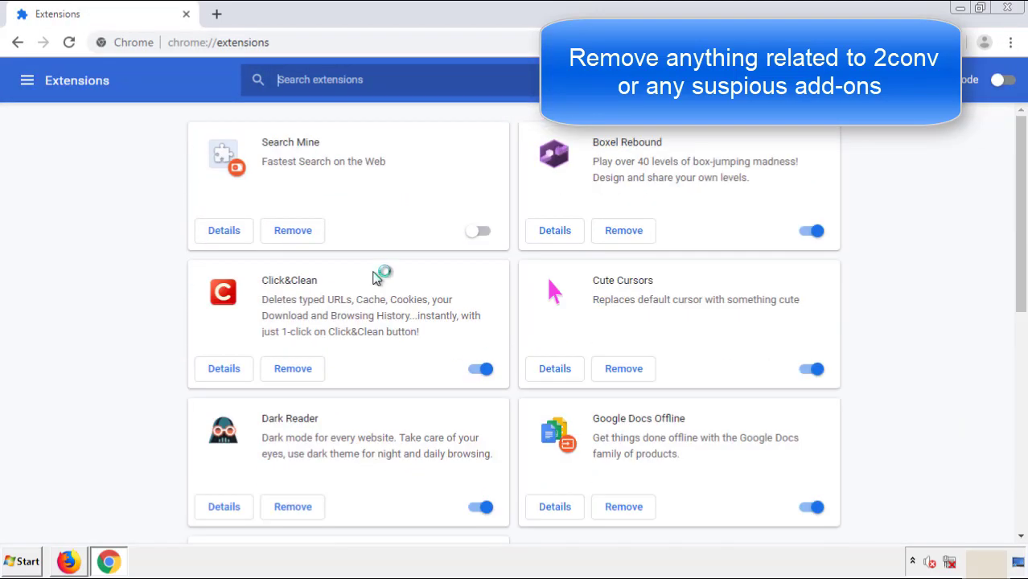
pyautogui.click(289, 231)
pyautogui.click(578, 133)
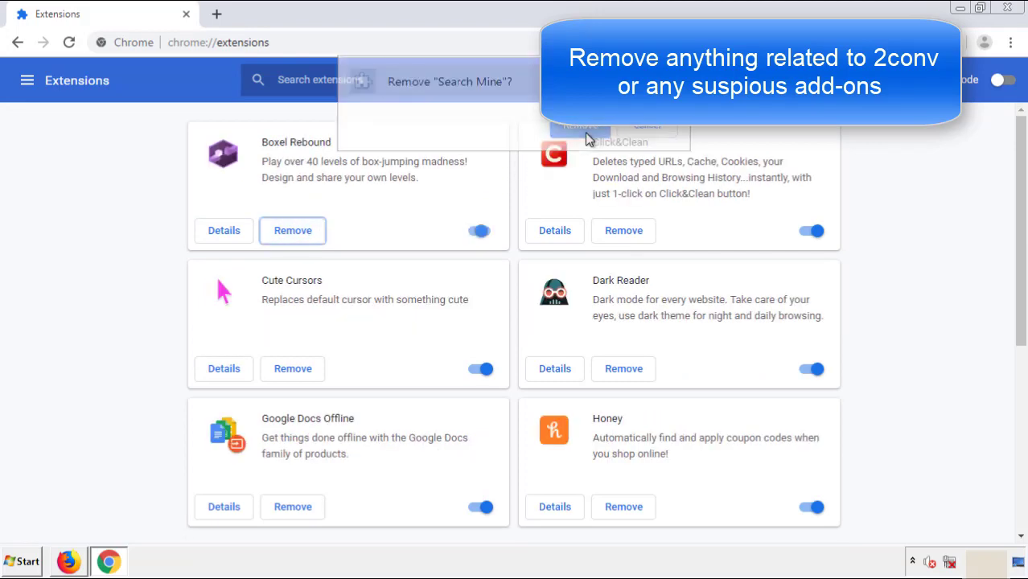
pyautogui.click(1017, 12)
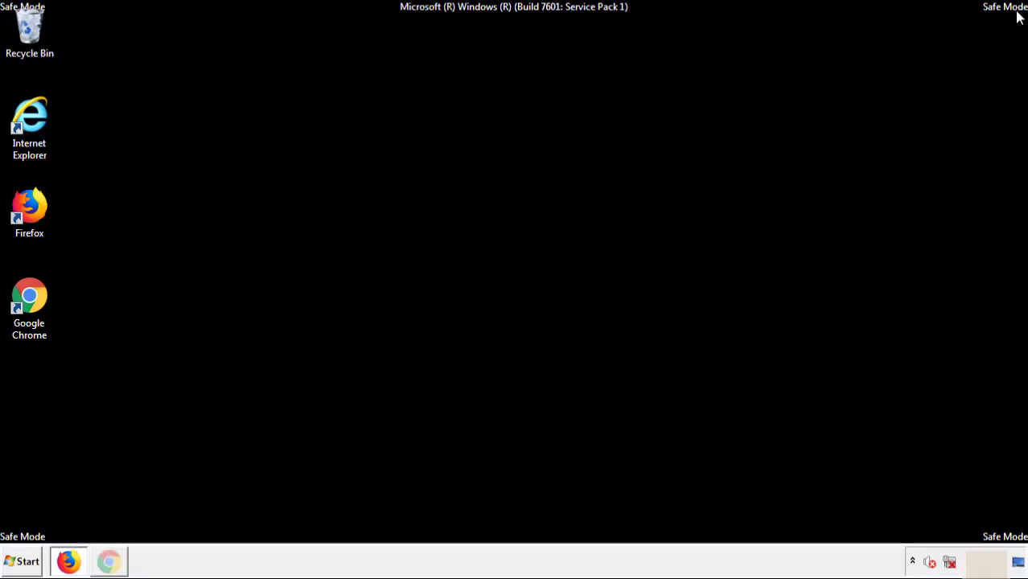
pyautogui.click(28, 563)
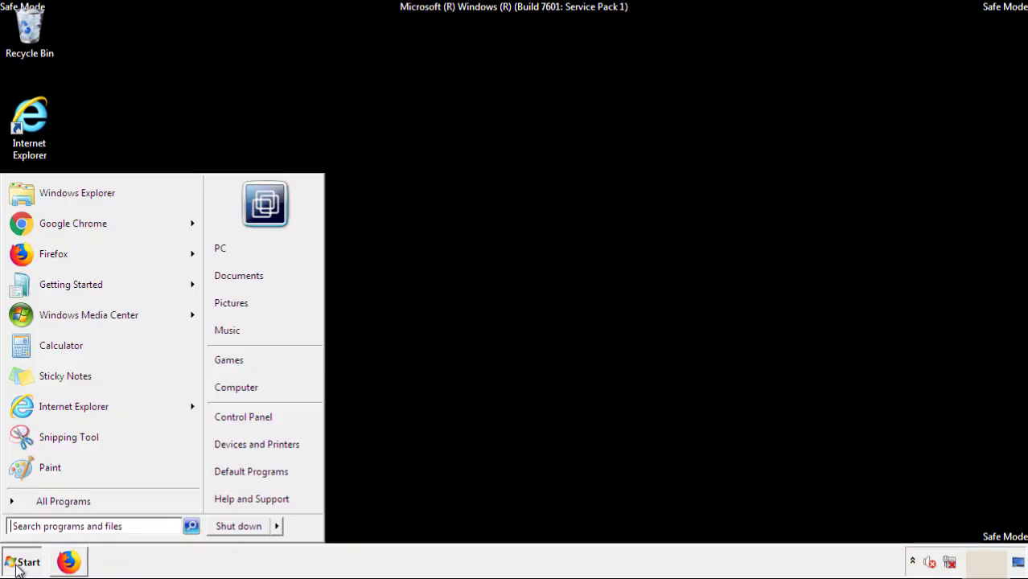